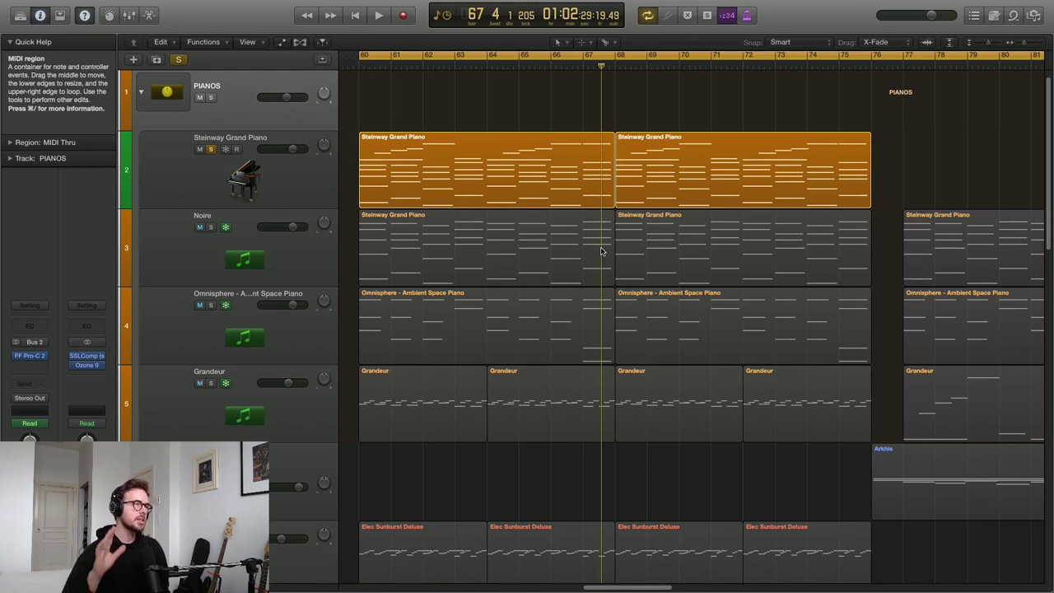
Play the arrangement's piano section from bar 60
{"action": "key", "text": "space"}
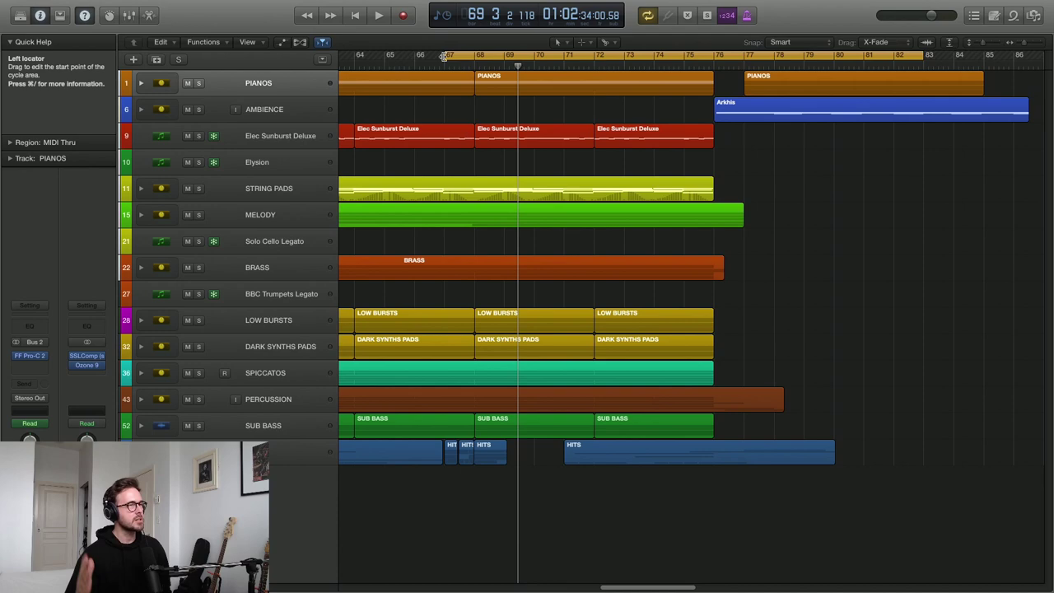
Play the cycle section from bar 67 while zooming the timeline in horizontally
{"action": "key", "text": "space"}
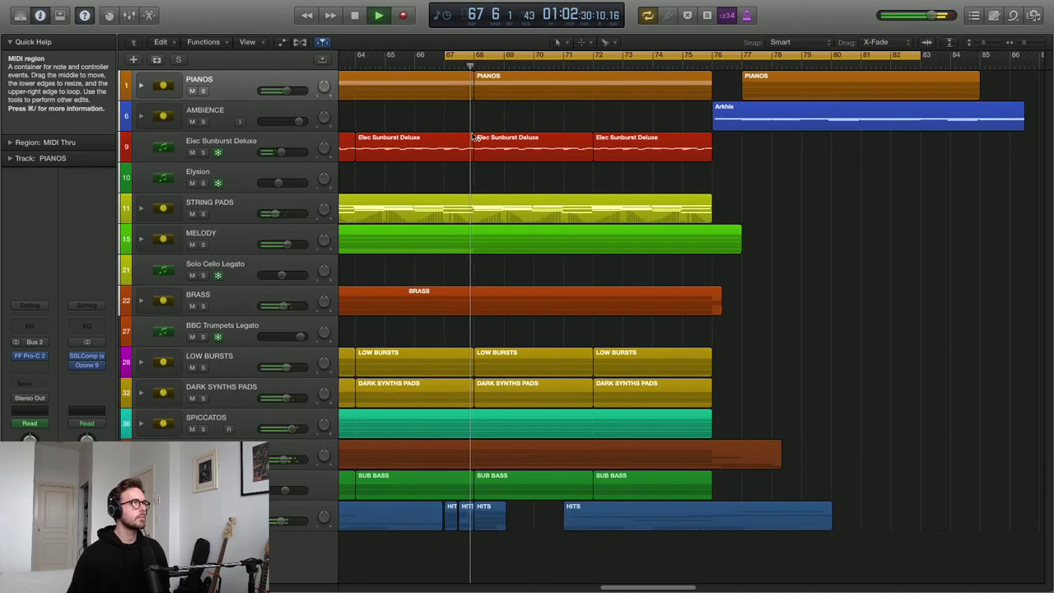
{"action": "scroll", "coordinate": [475, 137], "scroll_direction": "up", "scroll_amount": 3}
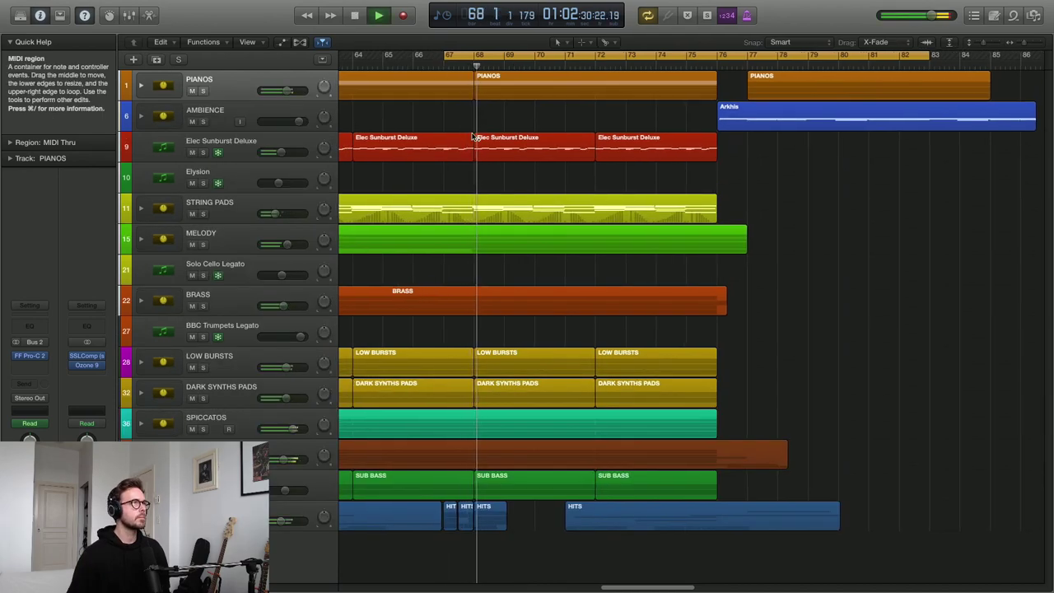
{"action": "scroll", "coordinate": [475, 138], "scroll_direction": "up", "scroll_amount": 2}
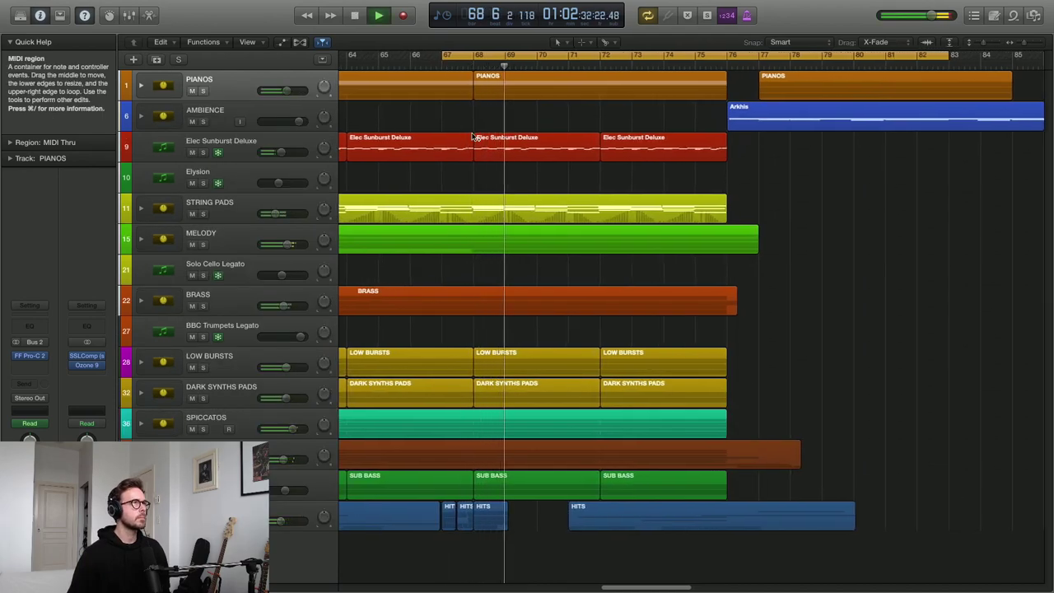
{"action": "scroll", "coordinate": [475, 138], "scroll_direction": "up", "scroll_amount": 2}
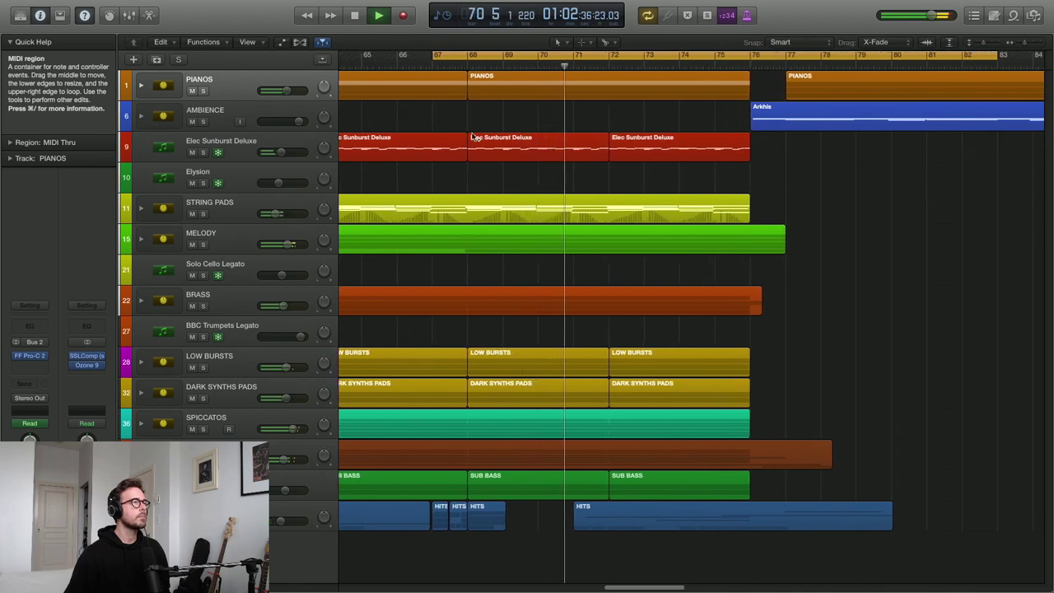
{"action": "scroll", "coordinate": [475, 138], "scroll_direction": "up", "scroll_amount": 2}
{"action": "scroll", "coordinate": [475, 137], "scroll_direction": "up", "scroll_amount": 2}
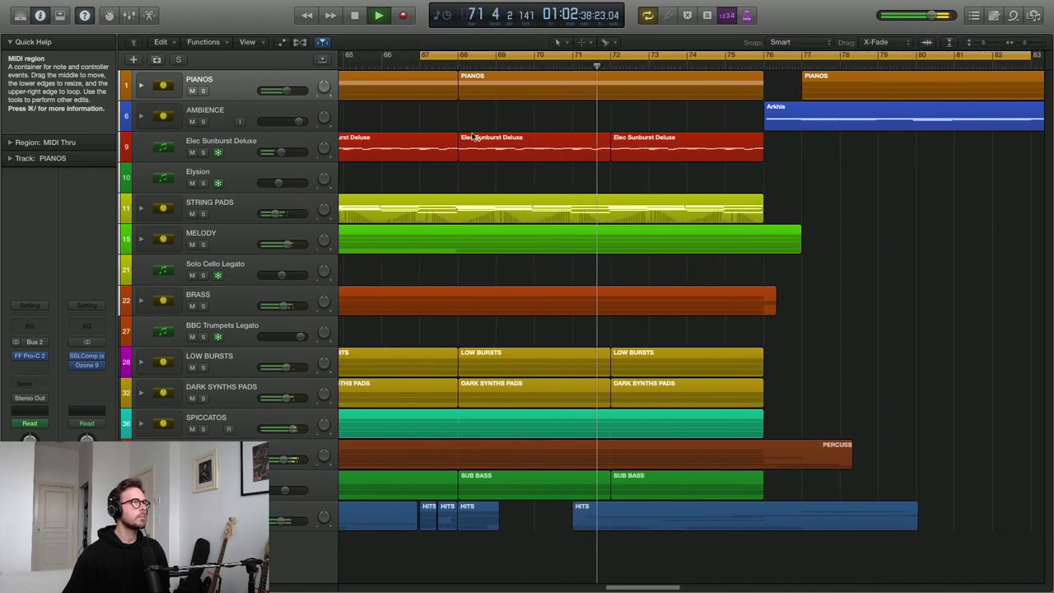
{"action": "scroll", "coordinate": [475, 137], "scroll_direction": "up", "scroll_amount": 2}
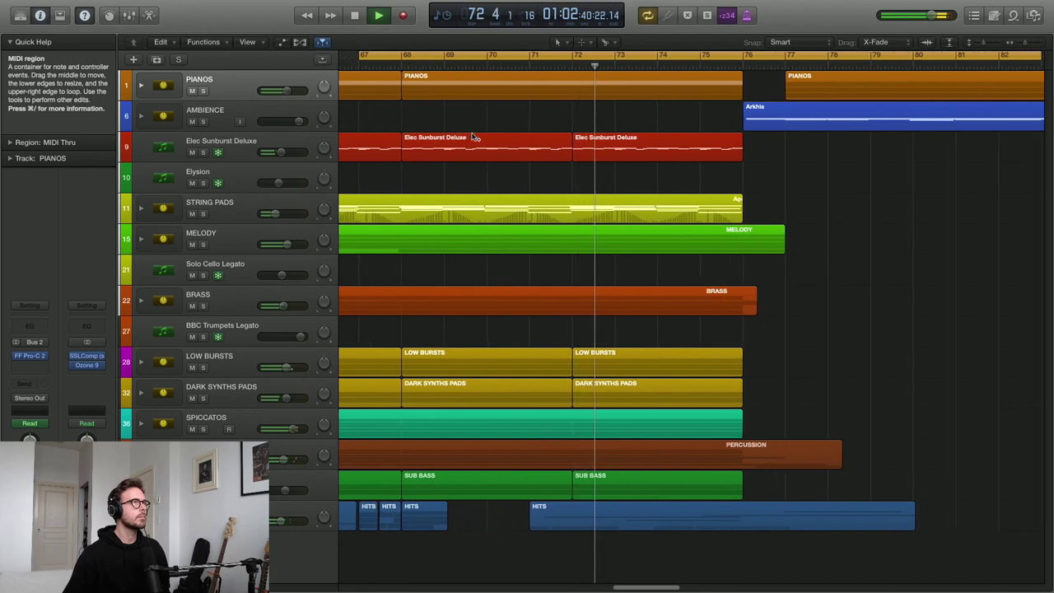
{"action": "scroll", "coordinate": [475, 137], "scroll_direction": "up", "scroll_amount": 2}
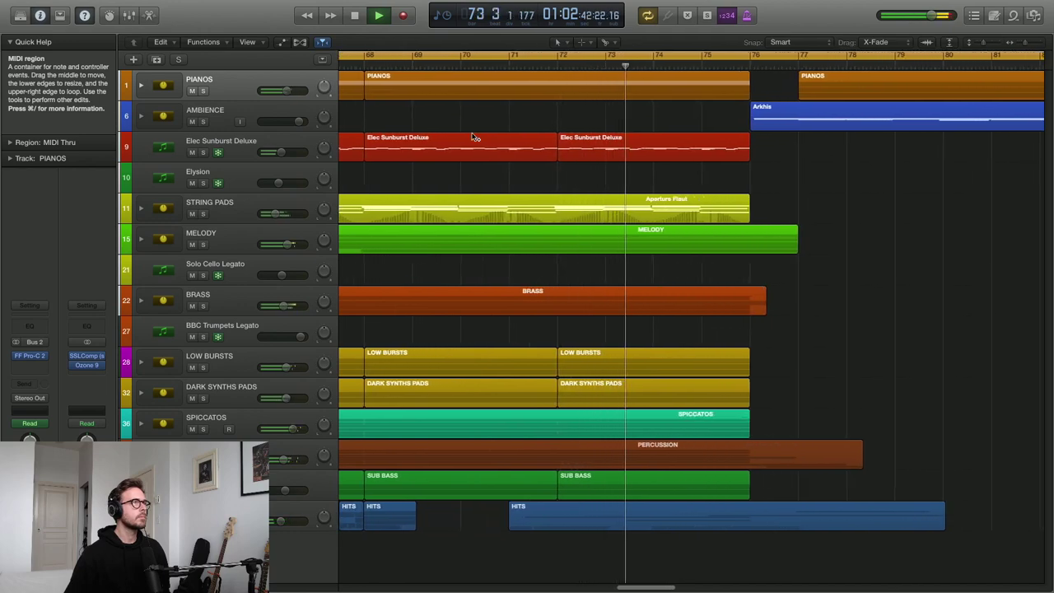
{"action": "scroll", "coordinate": [470, 130], "scroll_direction": "up", "scroll_amount": 2}
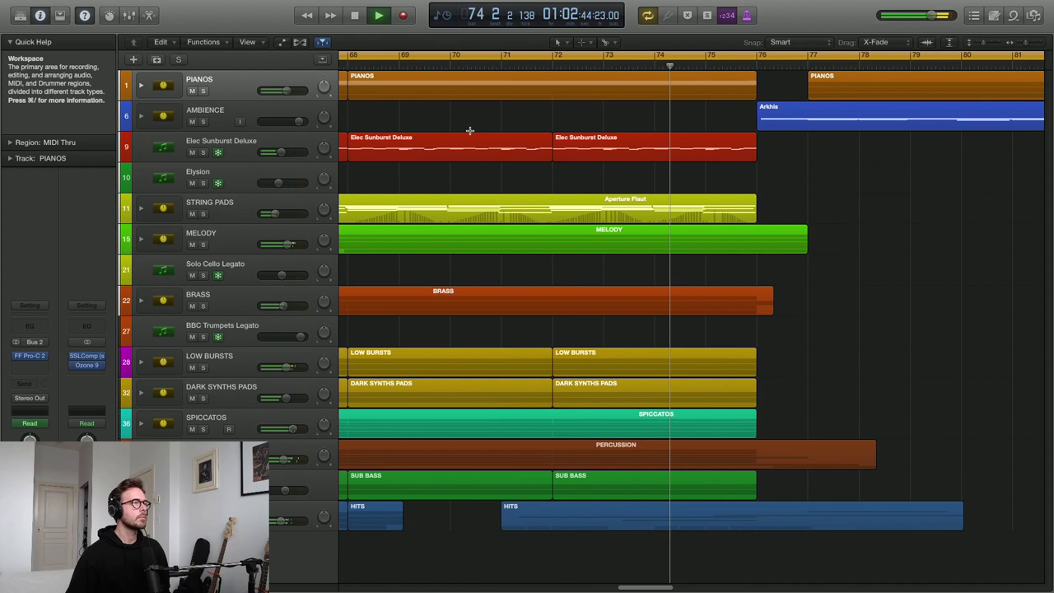
{"action": "scroll", "coordinate": [470, 130], "scroll_direction": "up", "scroll_amount": 2}
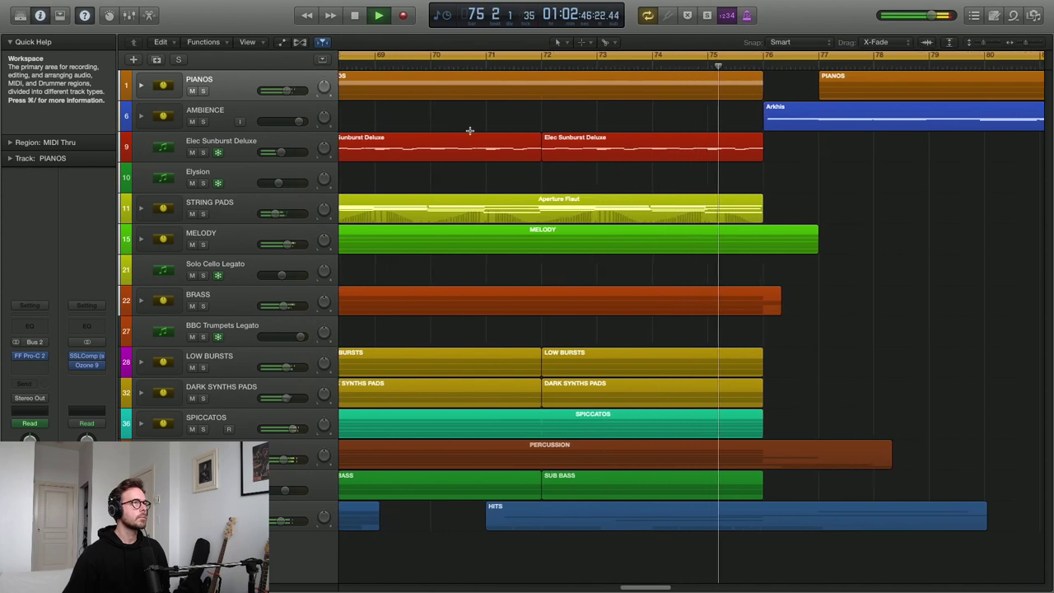
{"action": "scroll", "coordinate": [469, 130], "scroll_direction": "up", "scroll_amount": 1}
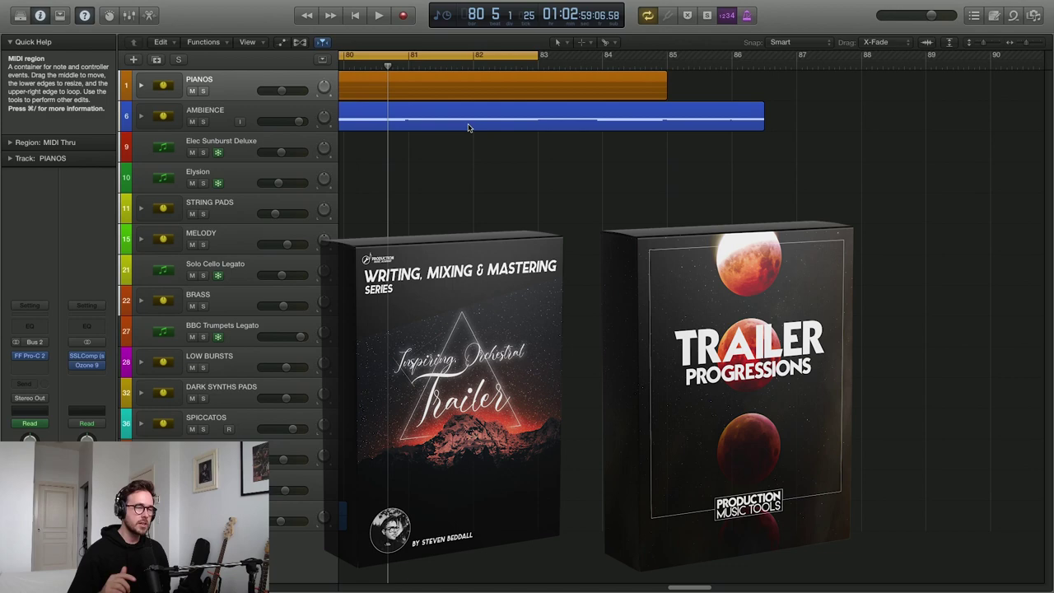
Zoom with Z to fit all regions, from bar 1 and the PIANOS stack through HITS
{"action": "key", "text": "z"}
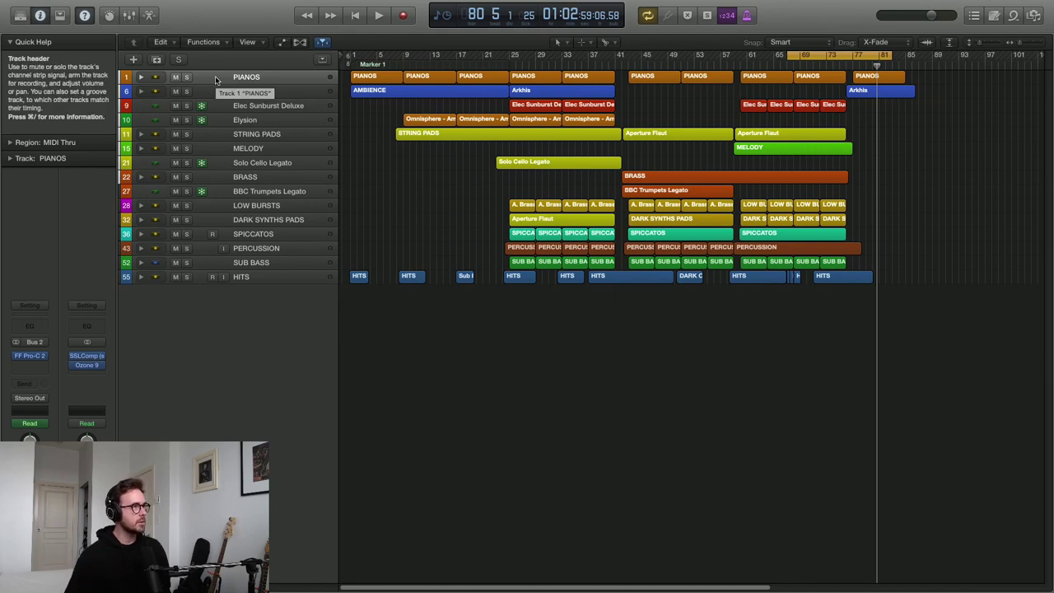
Expand the PIANOS, AMBIENCE, STRING PADS, MELODY and BRASS stacks, then scroll down the track list
{"action": "left_click", "coordinate": [140, 77]}
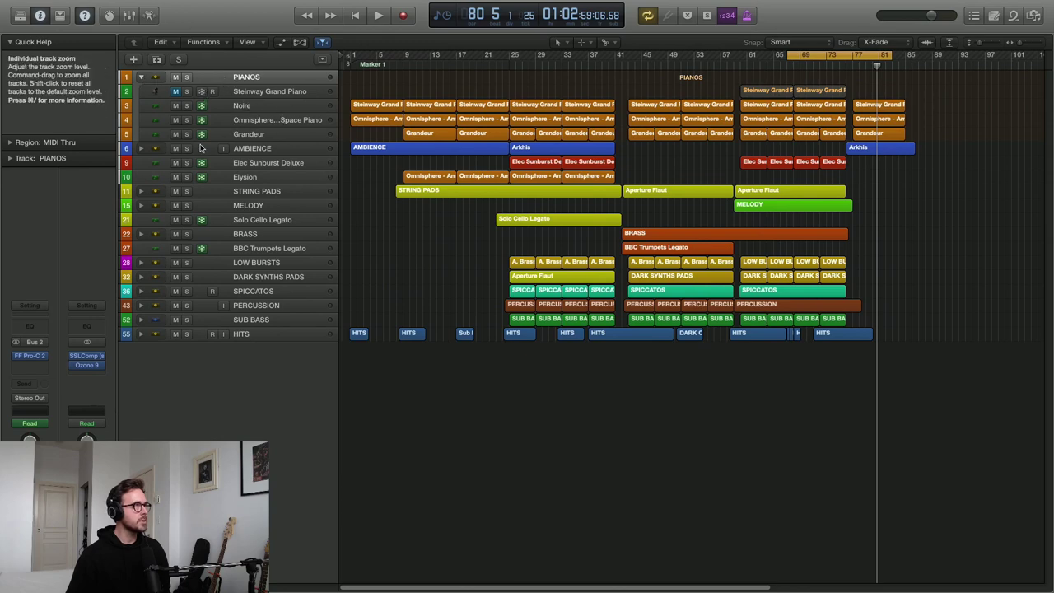
{"action": "left_click", "coordinate": [141, 148]}
{"action": "left_click", "coordinate": [140, 219]}
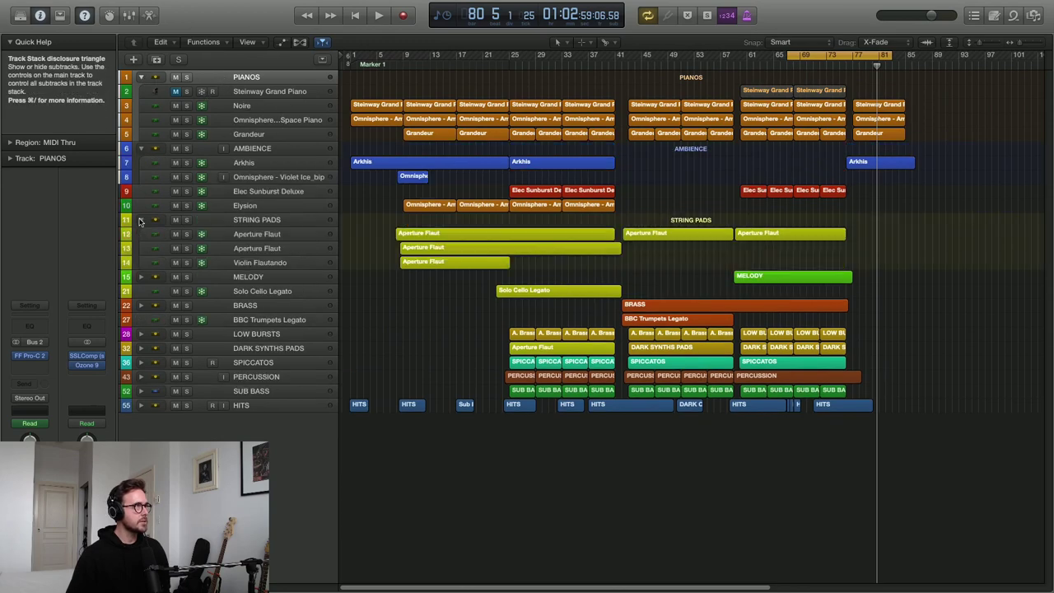
{"action": "left_click", "coordinate": [141, 276]}
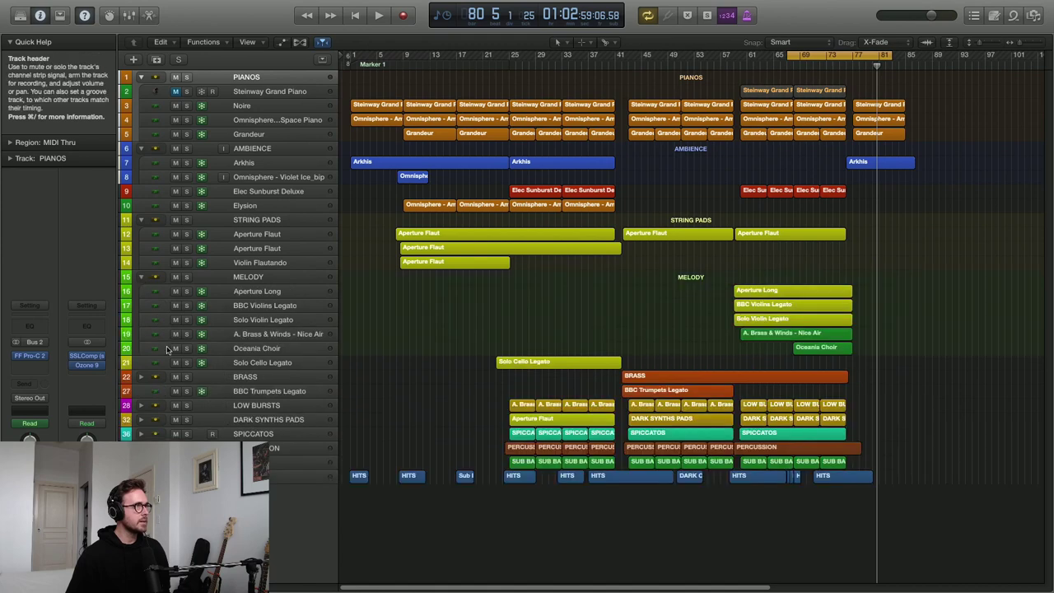
{"action": "left_click", "coordinate": [141, 376]}
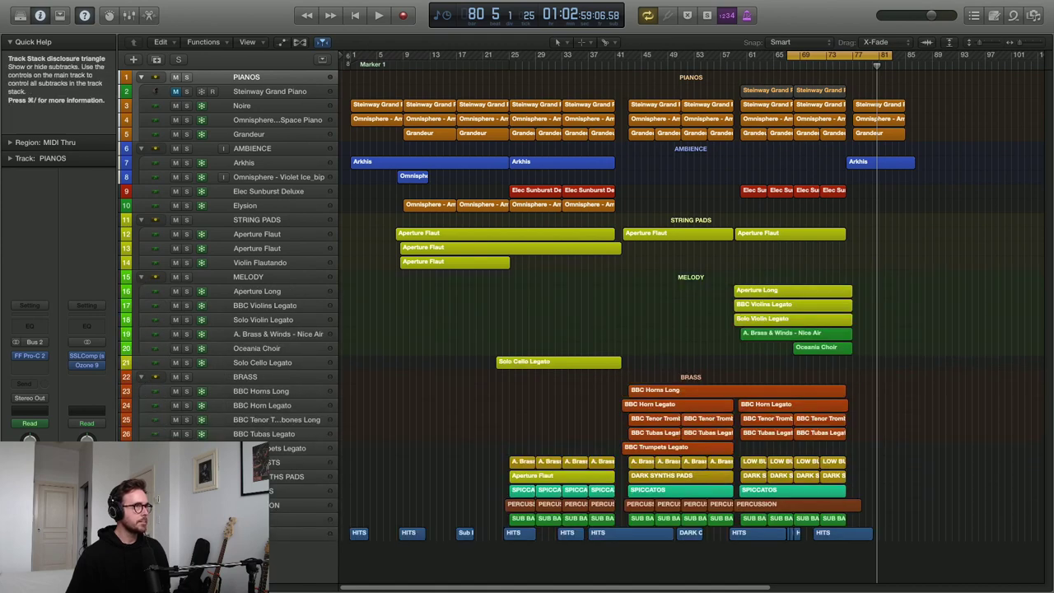
{"action": "scroll", "coordinate": [256, 345], "scroll_direction": "down", "scroll_amount": 10}
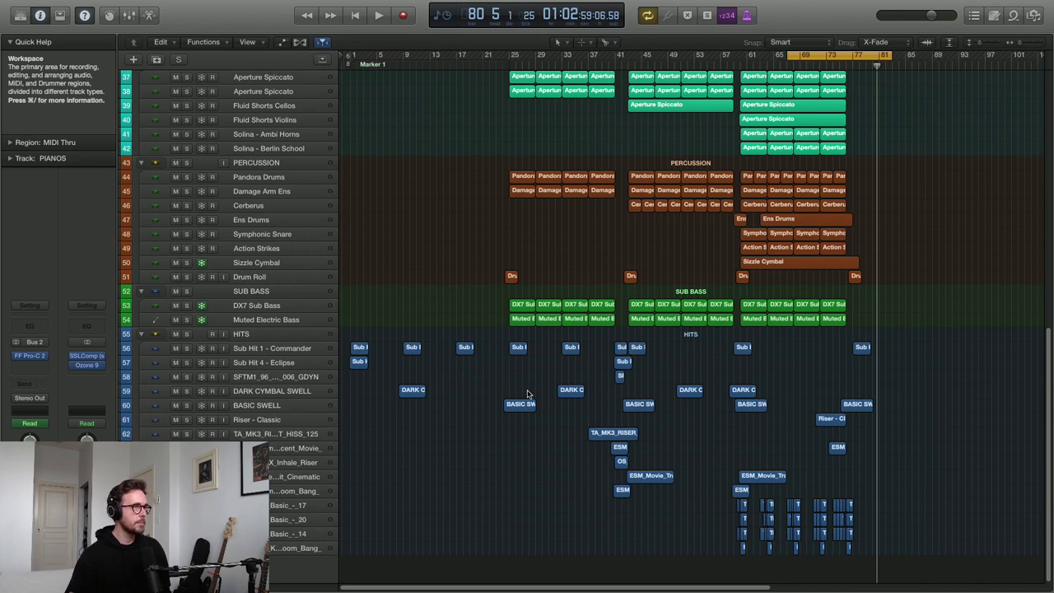
Shrink track heights with Cmd+Up so the ambience layers through the hits fit on screen
{"action": "key", "text": "super+Up"}
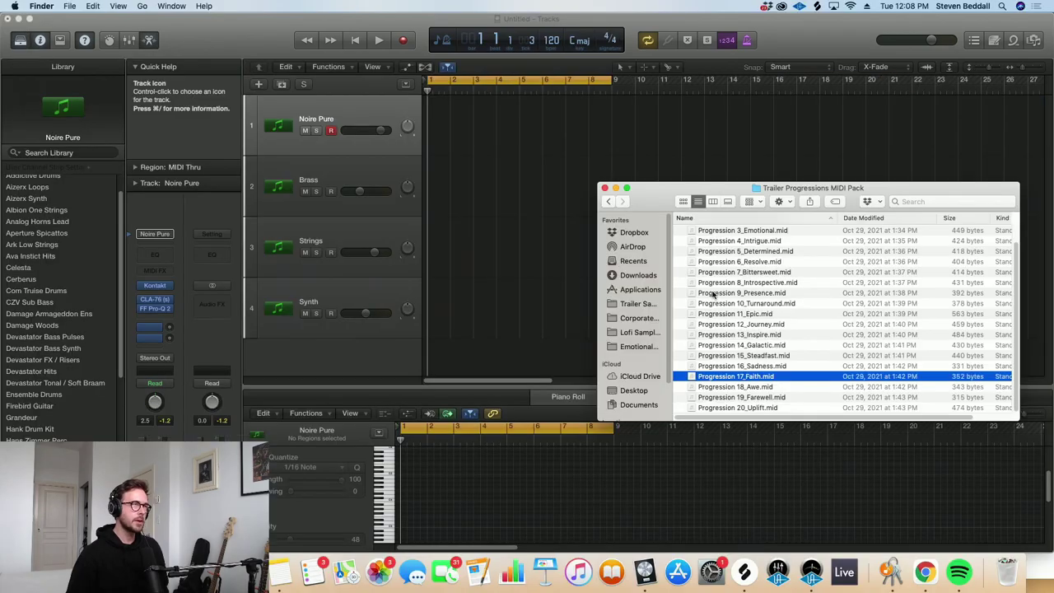
Import Progression 20_Uplift.mid from Finder onto the Noire Pure track at bar 1
{"action": "scroll", "coordinate": [714, 299], "scroll_direction": "up", "scroll_amount": 1}
{"action": "scroll", "coordinate": [779, 373], "scroll_direction": "down", "scroll_amount": 1}
{"action": "left_click", "coordinate": [751, 408]}
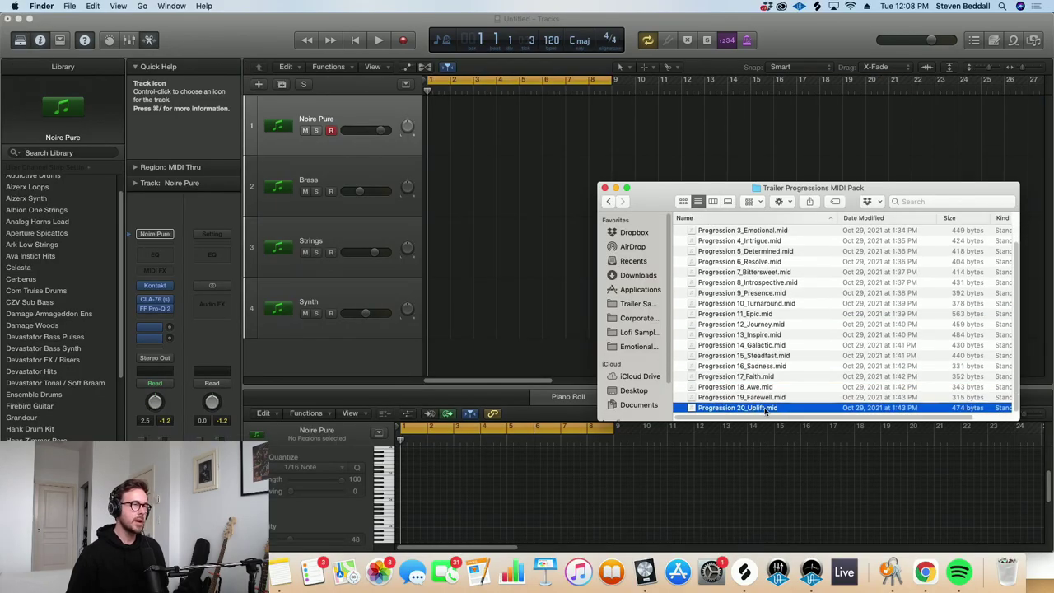
{"action": "left_click_drag", "start_coordinate": [765, 412], "coordinate": [428, 125]}
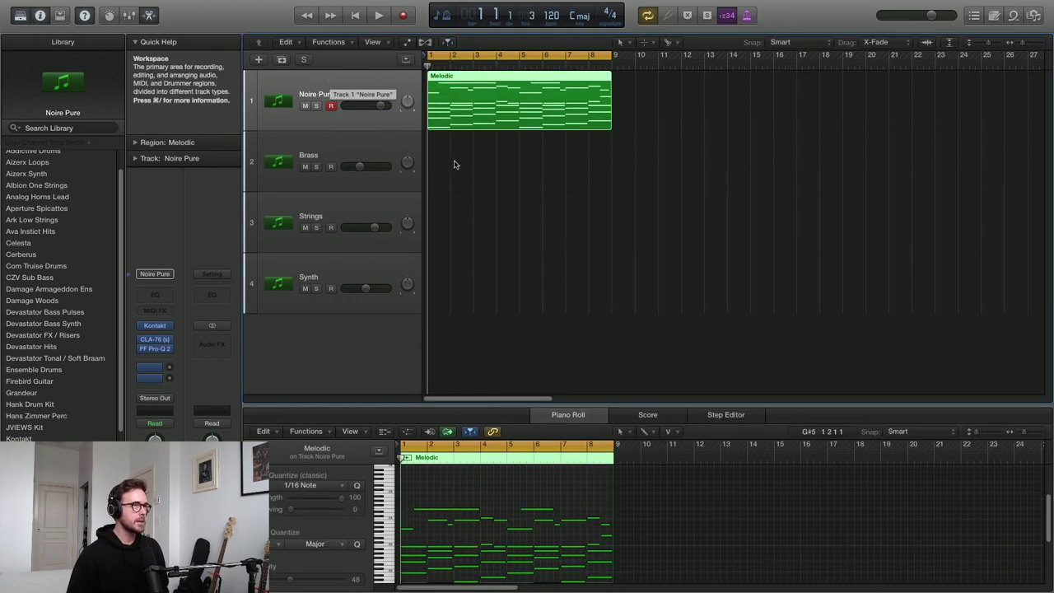
{"action": "key", "text": "super+Down"}
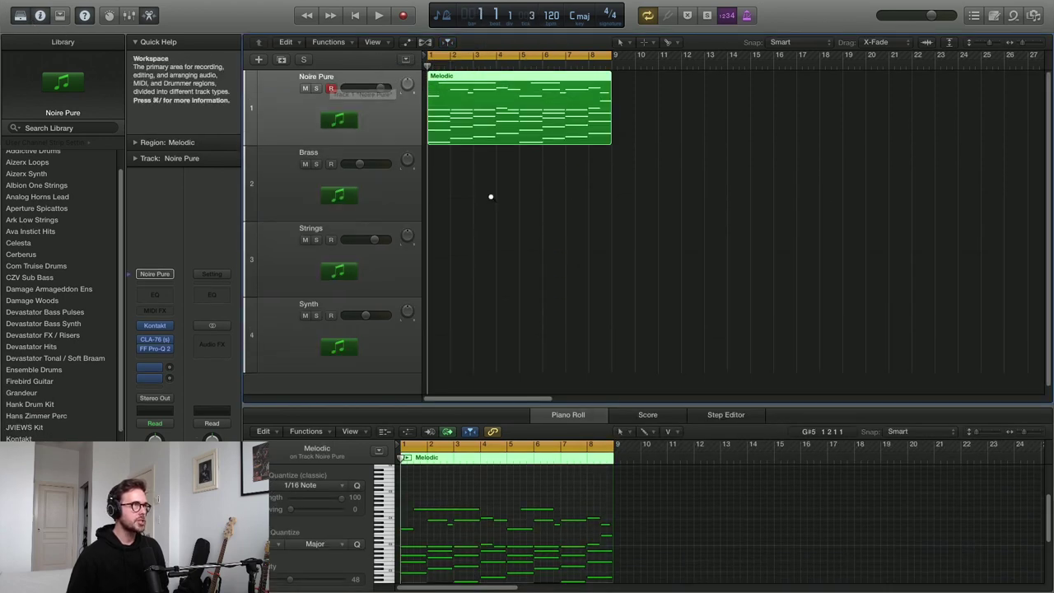
{"action": "key", "text": "space"}
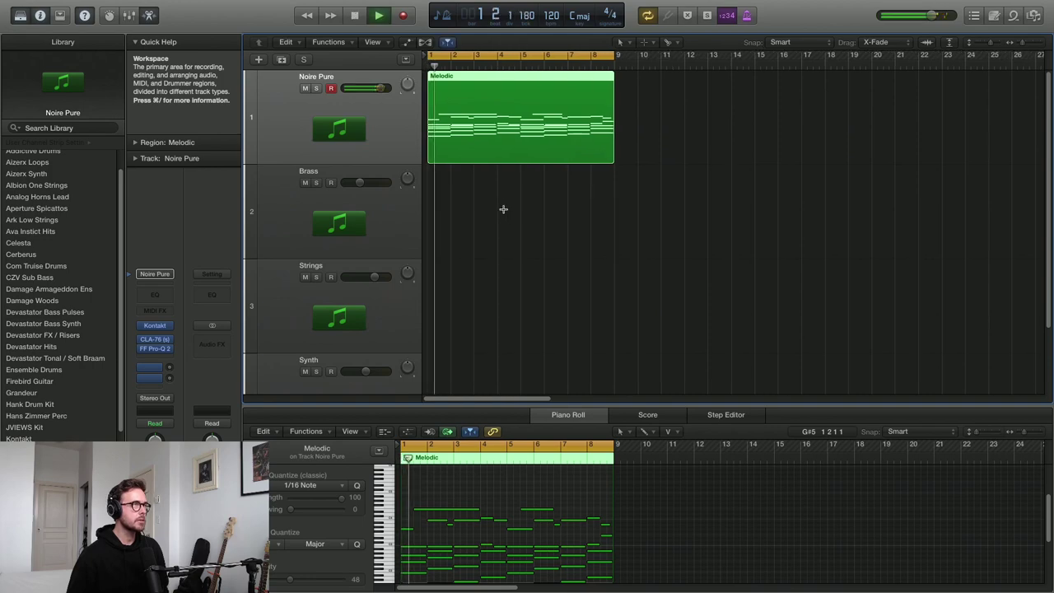
{"action": "key", "text": "super+Right"}
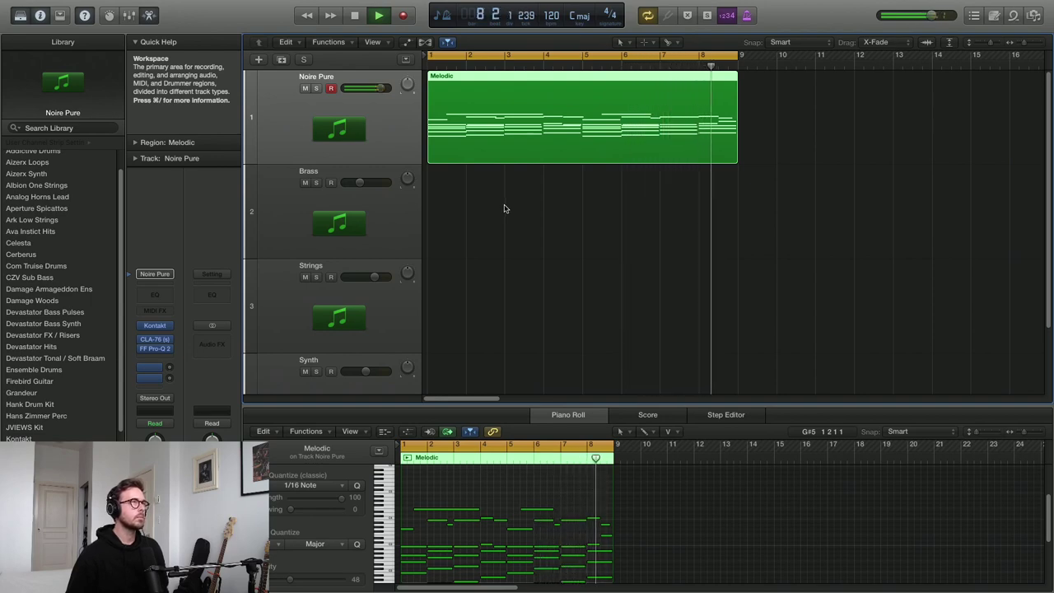
{"action": "key", "text": "space"}
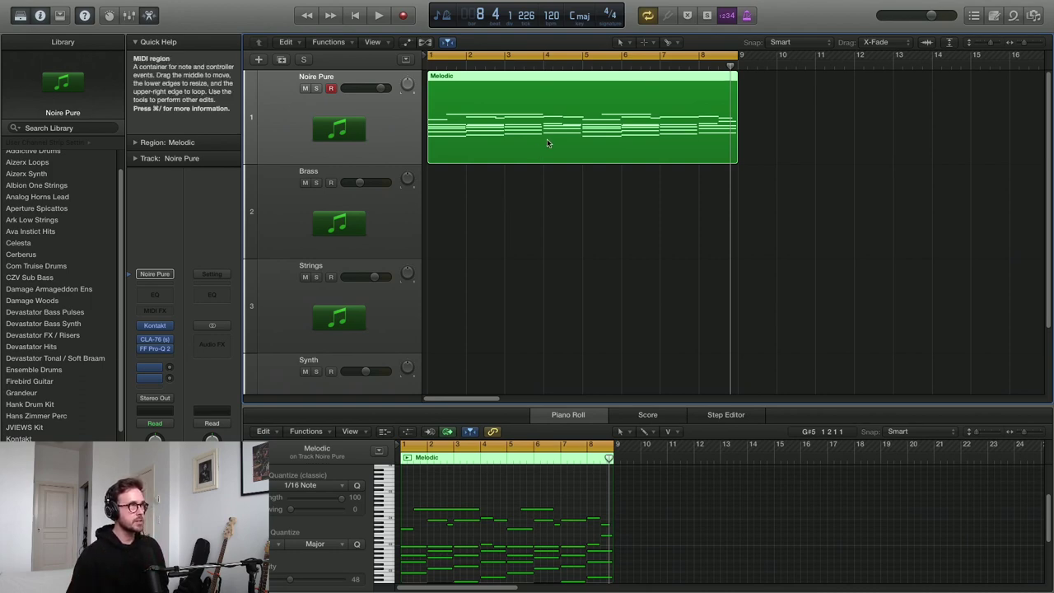
{"action": "key", "text": "ctrl+z"}
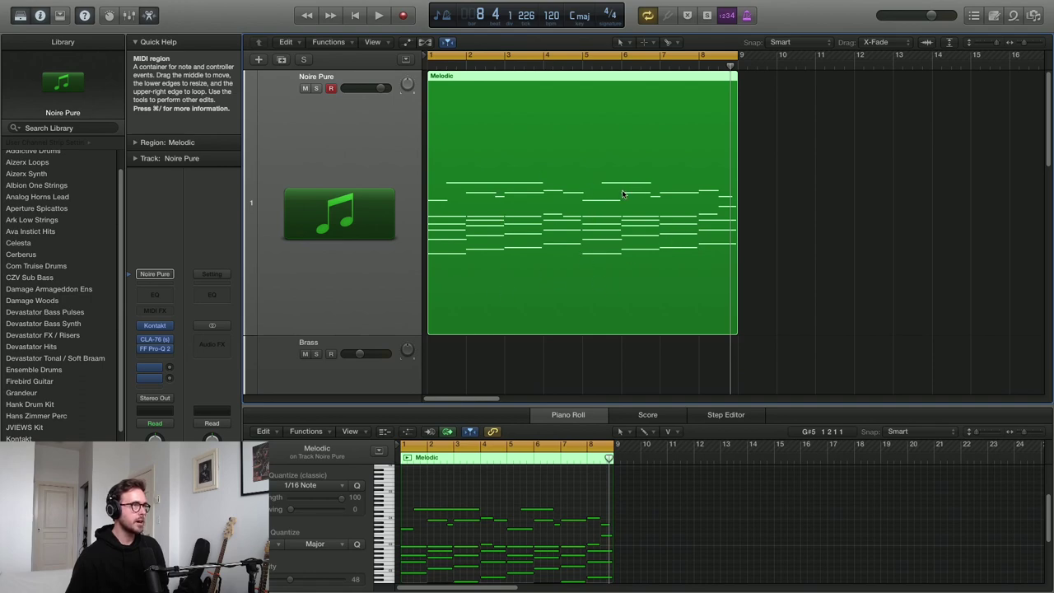
{"action": "key", "text": "ctrl+z"}
{"action": "key", "text": "ctrl+z"}
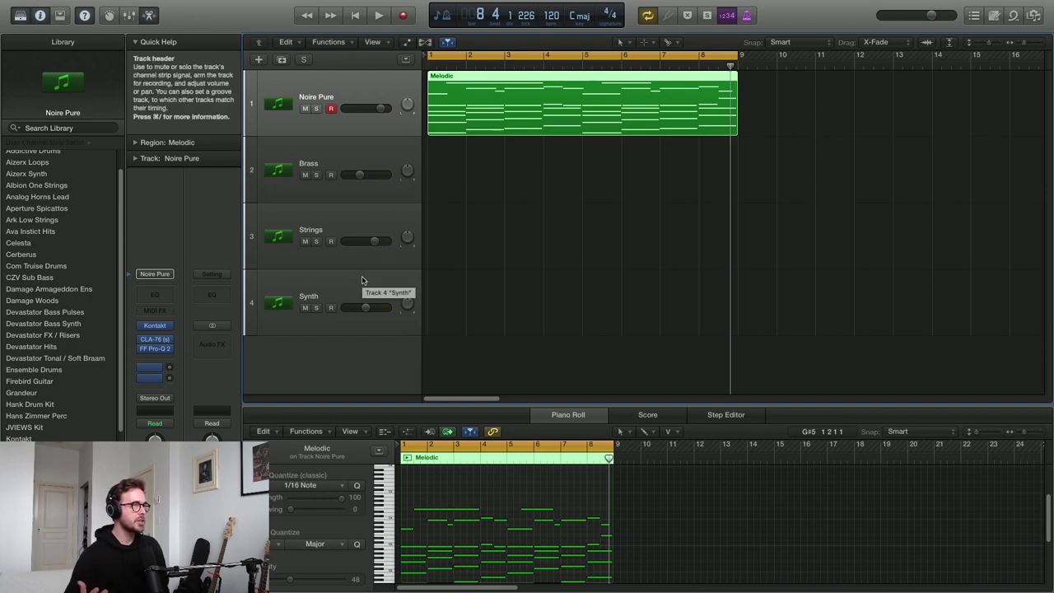
Copy the Melodic region onto the Brass, Strings and Synth tracks
{"action": "left_click_drag", "start_coordinate": [475, 105], "coordinate": [463, 229]}
{"action": "left_click_drag", "start_coordinate": [463, 230], "coordinate": [463, 294]}
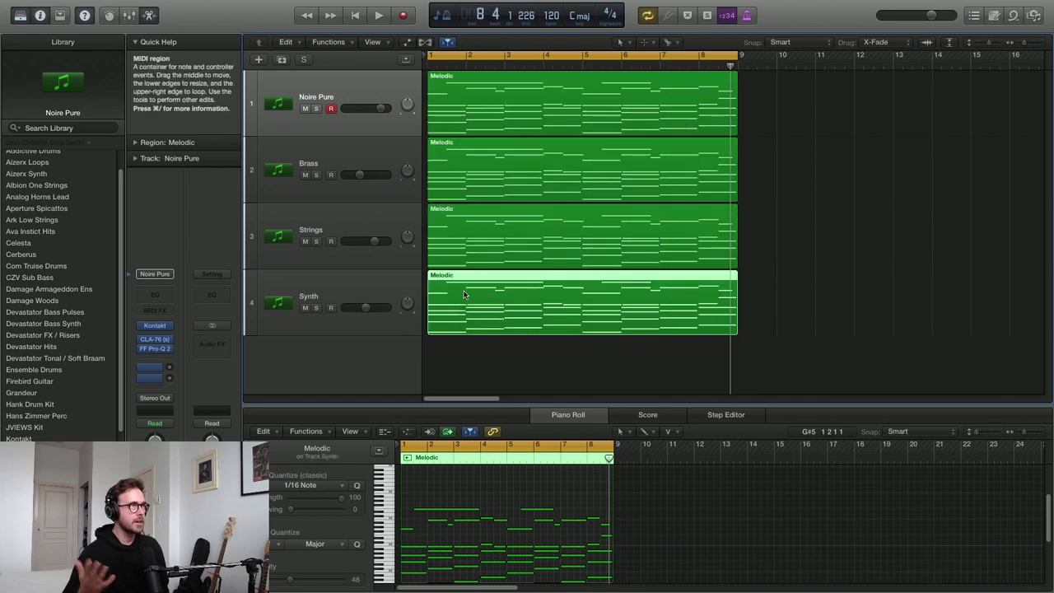
{"action": "key", "text": "super+Right"}
{"action": "key", "text": "super+Right"}
{"action": "key", "text": "super+Right"}
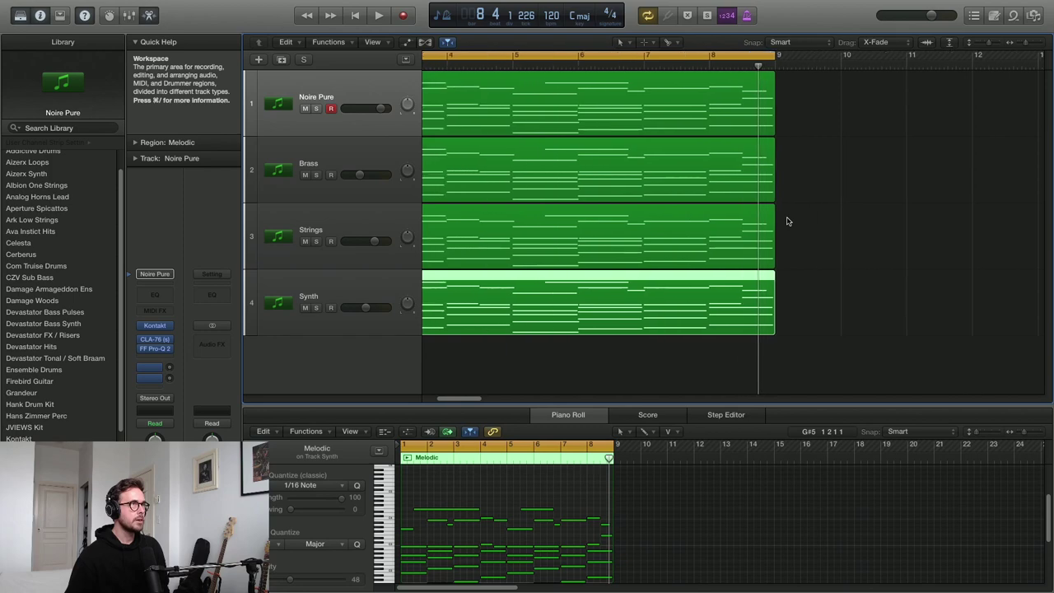
Play all four tracks together from the start, adjusting timeline zoom and lane heights
{"action": "key", "text": "space"}
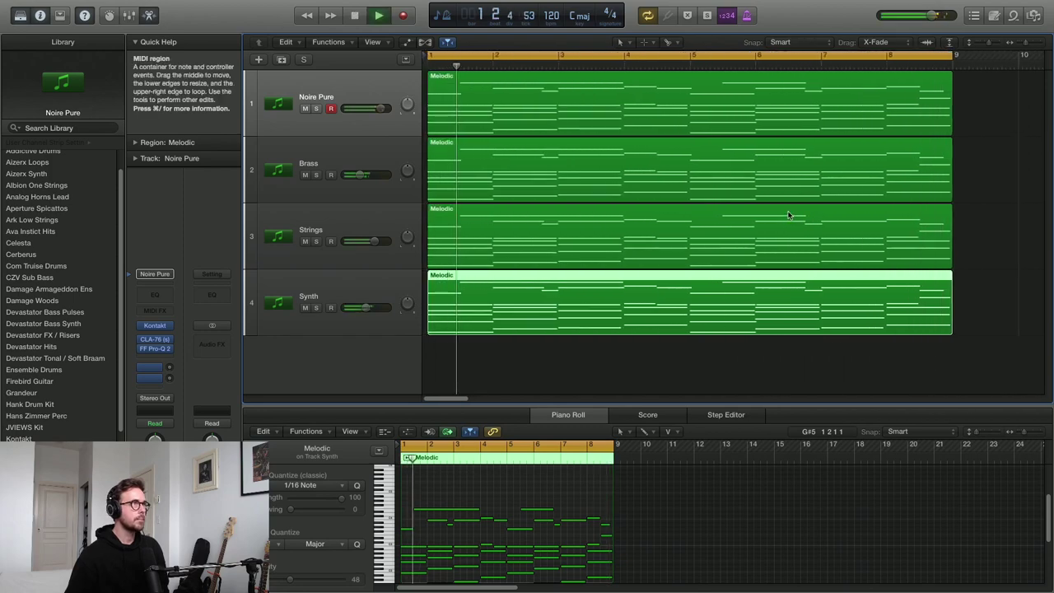
{"action": "key", "text": "super+Left"}
{"action": "key", "text": "super+Left"}
{"action": "key", "text": "super+Left"}
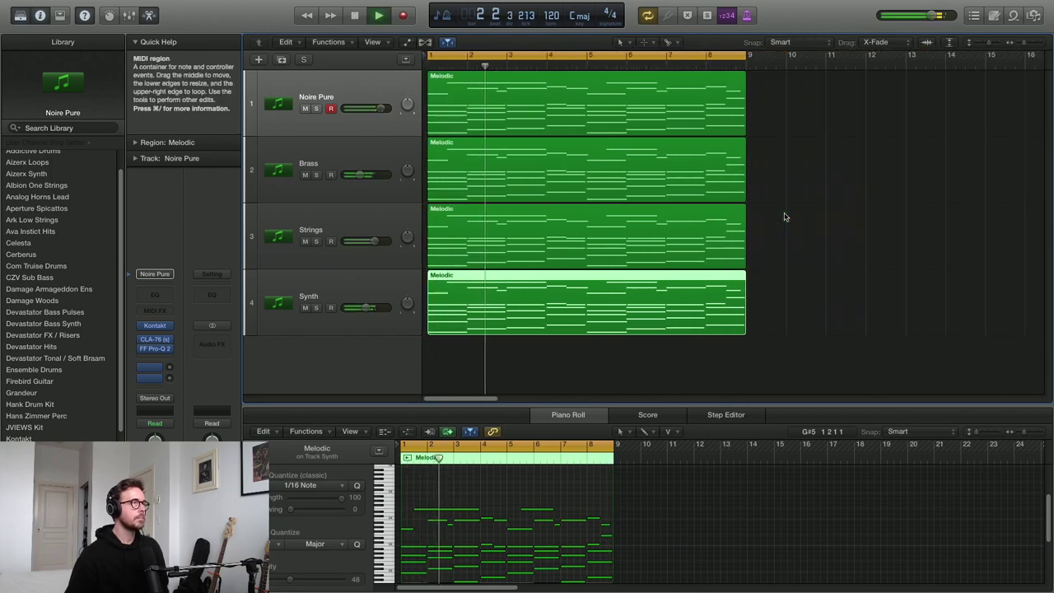
{"action": "key", "text": "super+Down"}
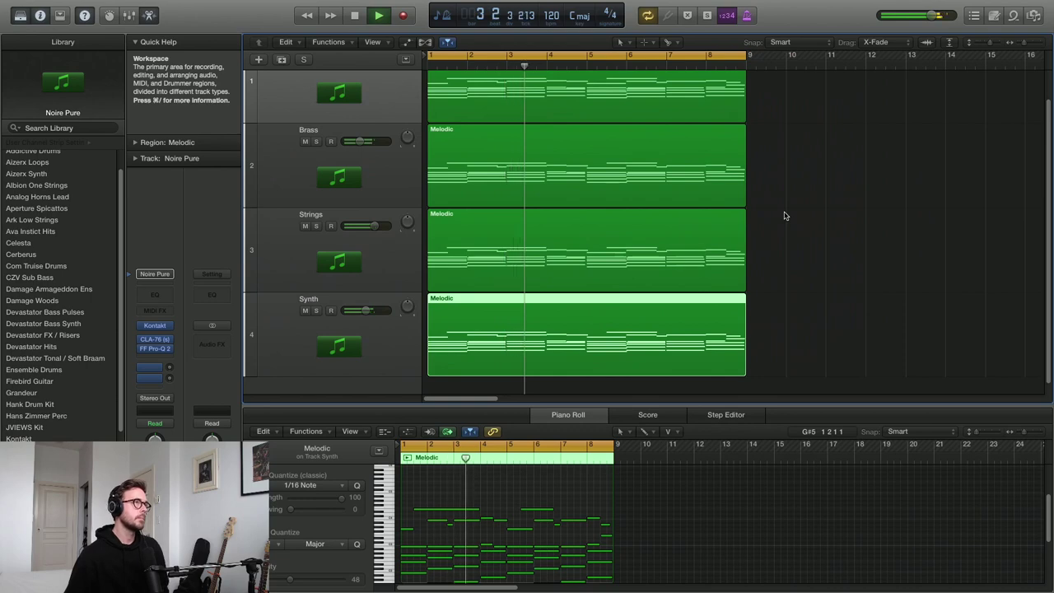
{"action": "key", "text": "super+Left"}
{"action": "key", "text": "super+Up"}
{"action": "key", "text": "super+Up"}
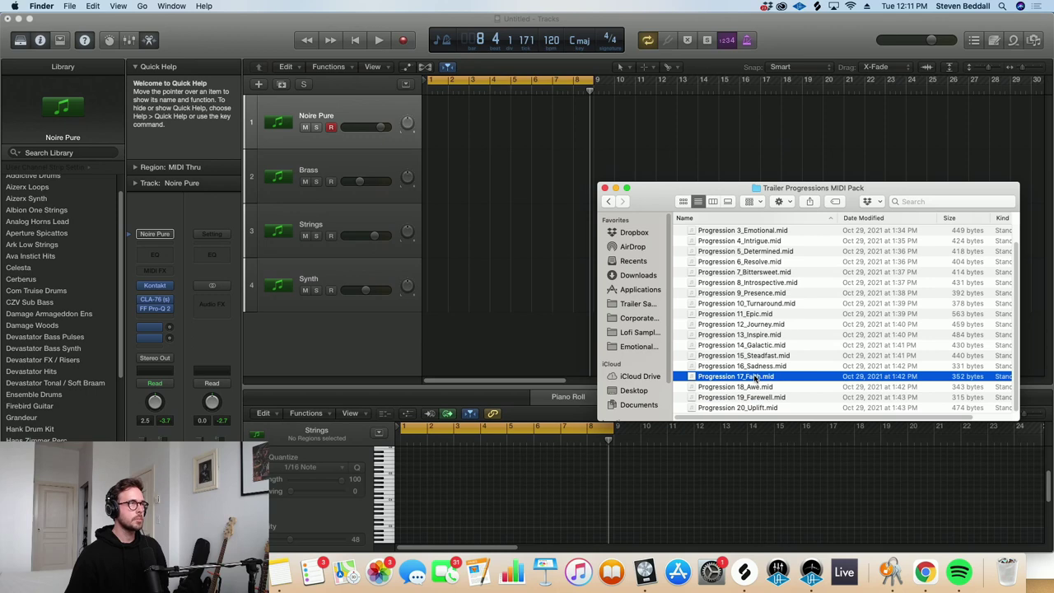
Drag a progression MIDI file from the Trailer Progressions MIDI Pack onto the Noire Pure track
{"action": "left_click_drag", "start_coordinate": [705, 371], "coordinate": [436, 123]}
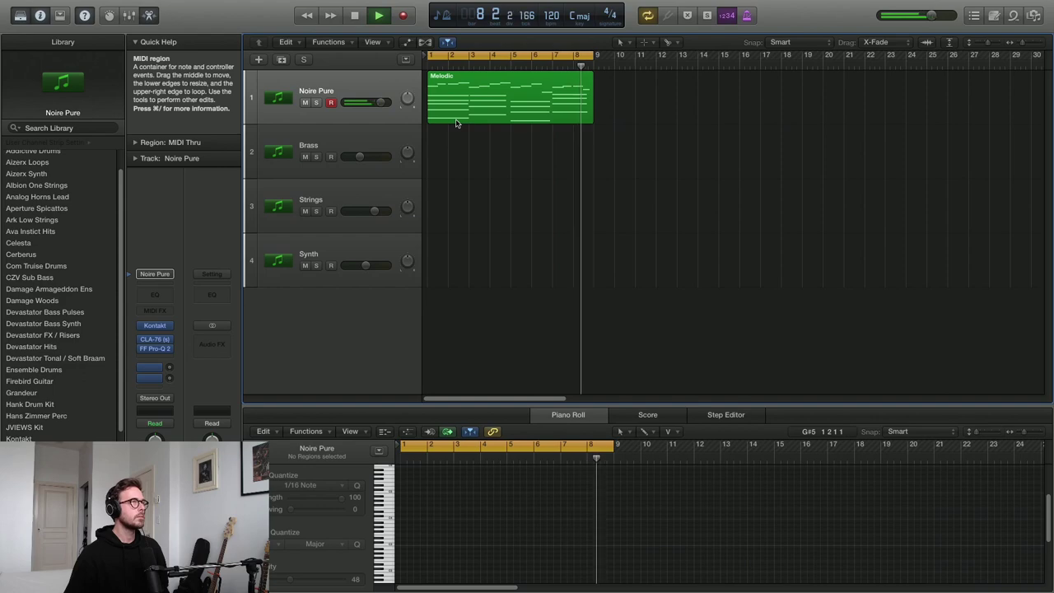
Copy the Melodic region onto the Brass track and play the four-track progression through bar 8
{"action": "key", "text": "space"}
{"action": "left_click_drag", "start_coordinate": [455, 122], "coordinate": [467, 262]}
{"action": "key", "text": "space"}
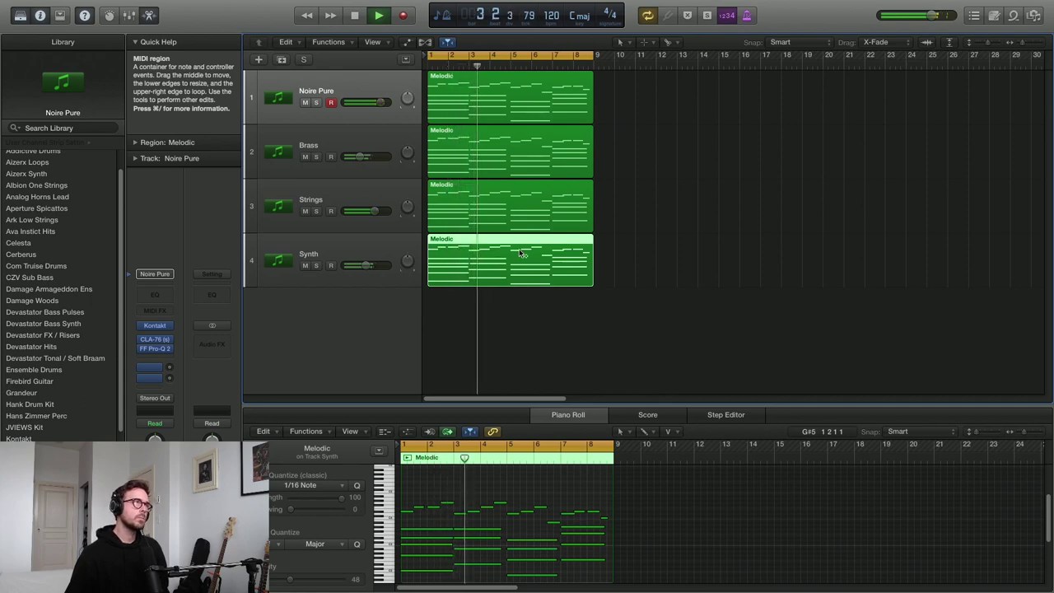
{"action": "scroll", "coordinate": [506, 257], "scroll_direction": "up", "scroll_amount": 5}
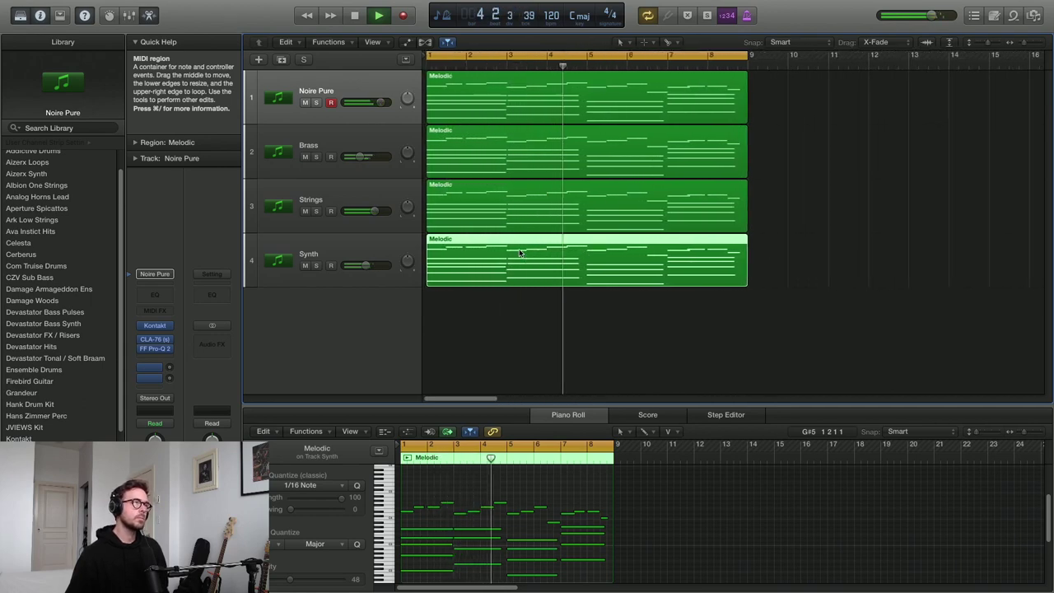
{"action": "scroll", "coordinate": [520, 253], "scroll_direction": "up", "scroll_amount": 3}
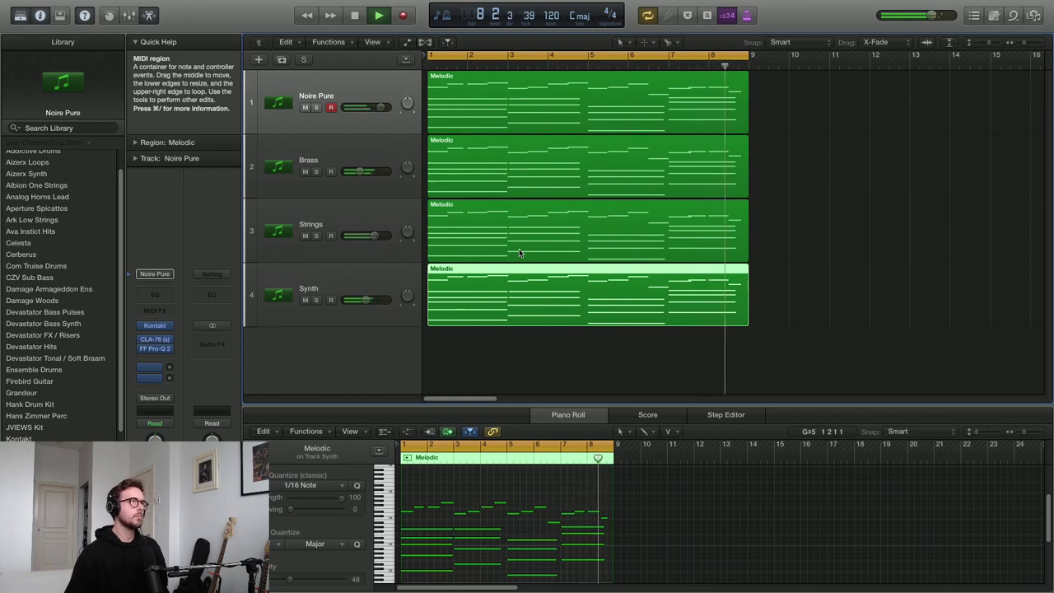
{"action": "key", "text": "space"}
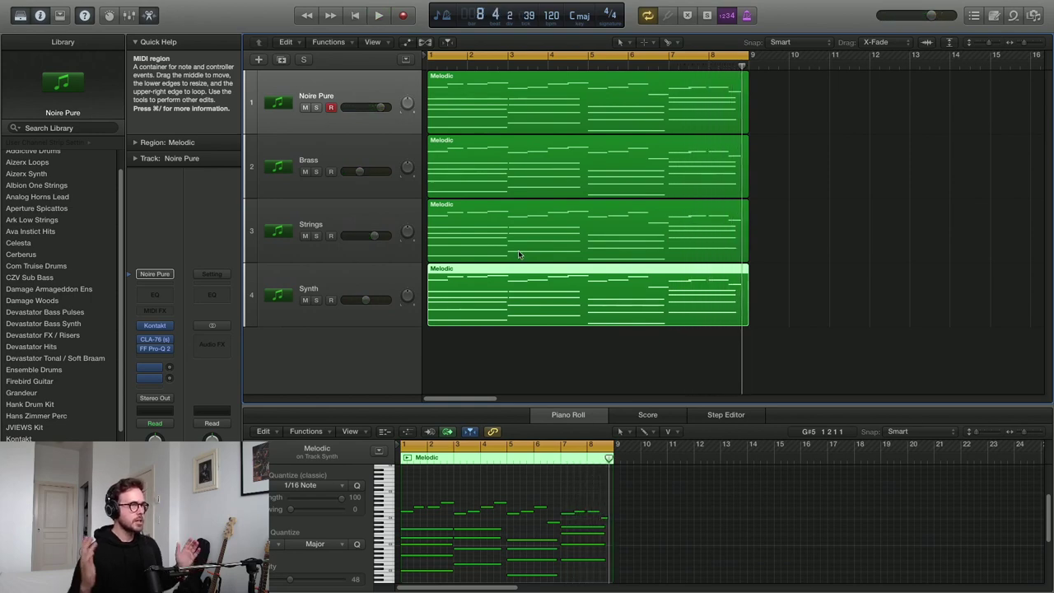